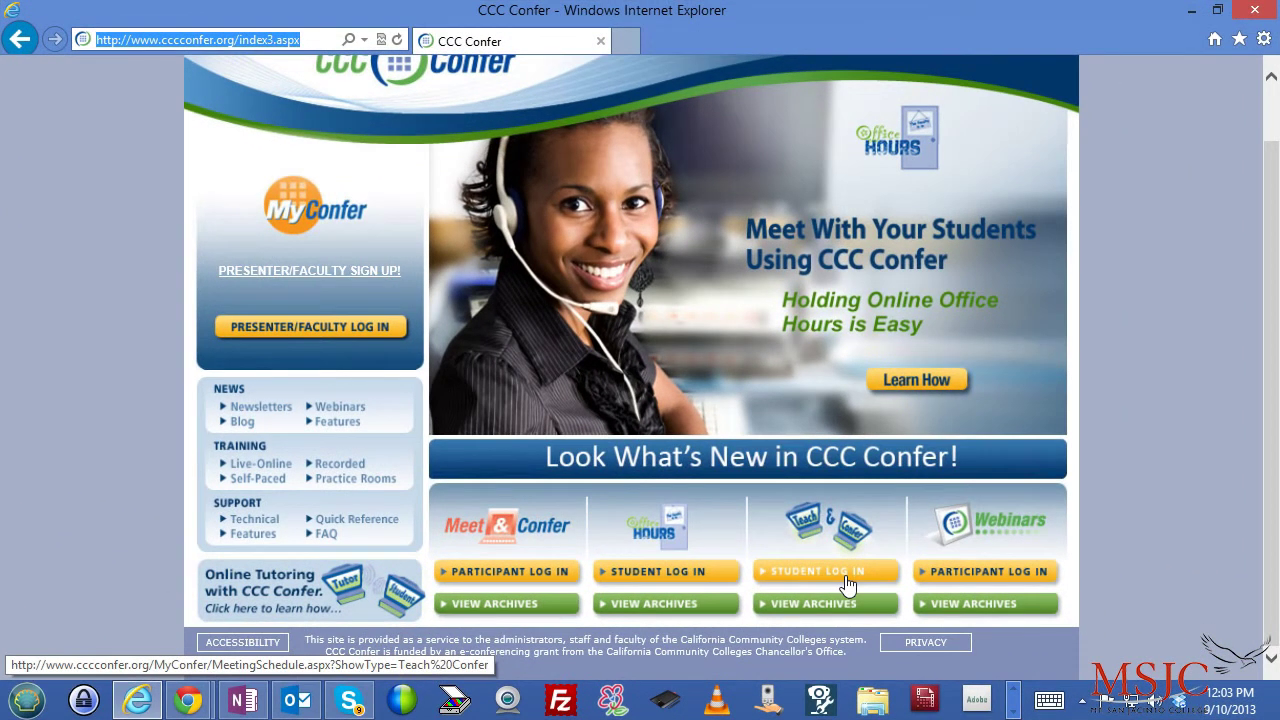
# - Open the Teach & Confer meeting list and choose GO on the 12:00 PM Meet and Confer row
pyautogui.click(847, 585)
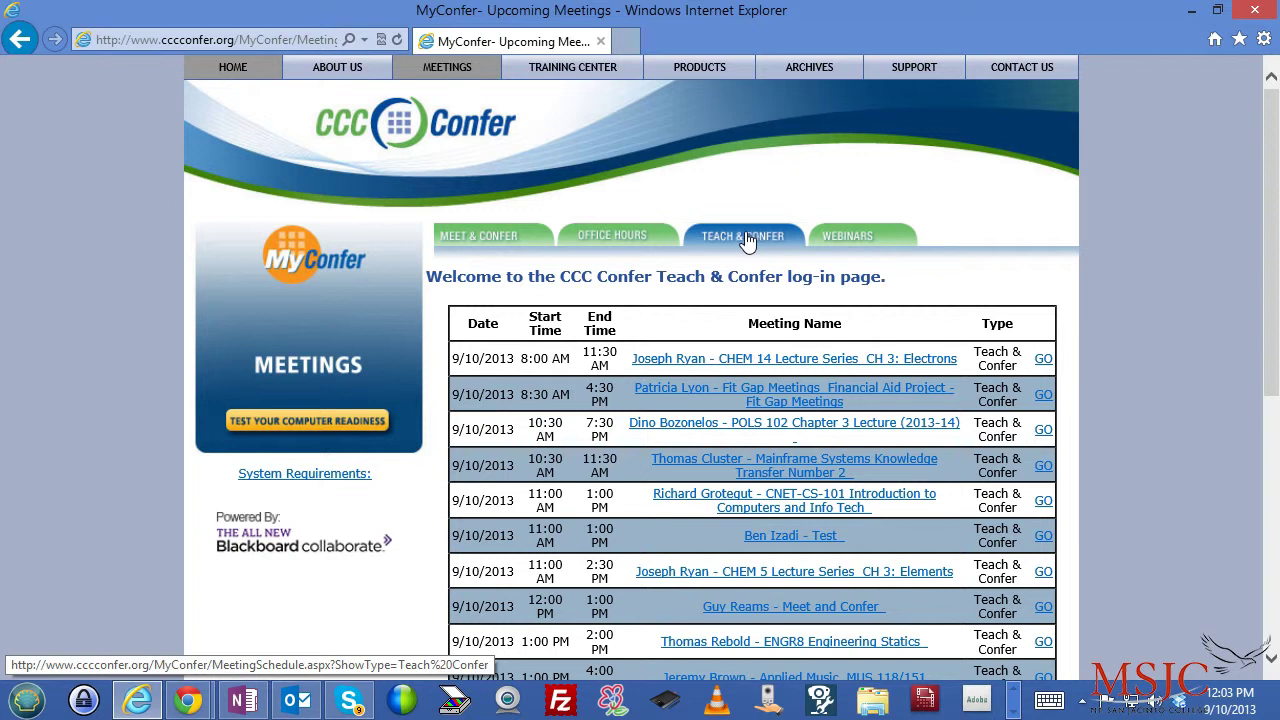
pyautogui.scroll(-3, 745, 240)
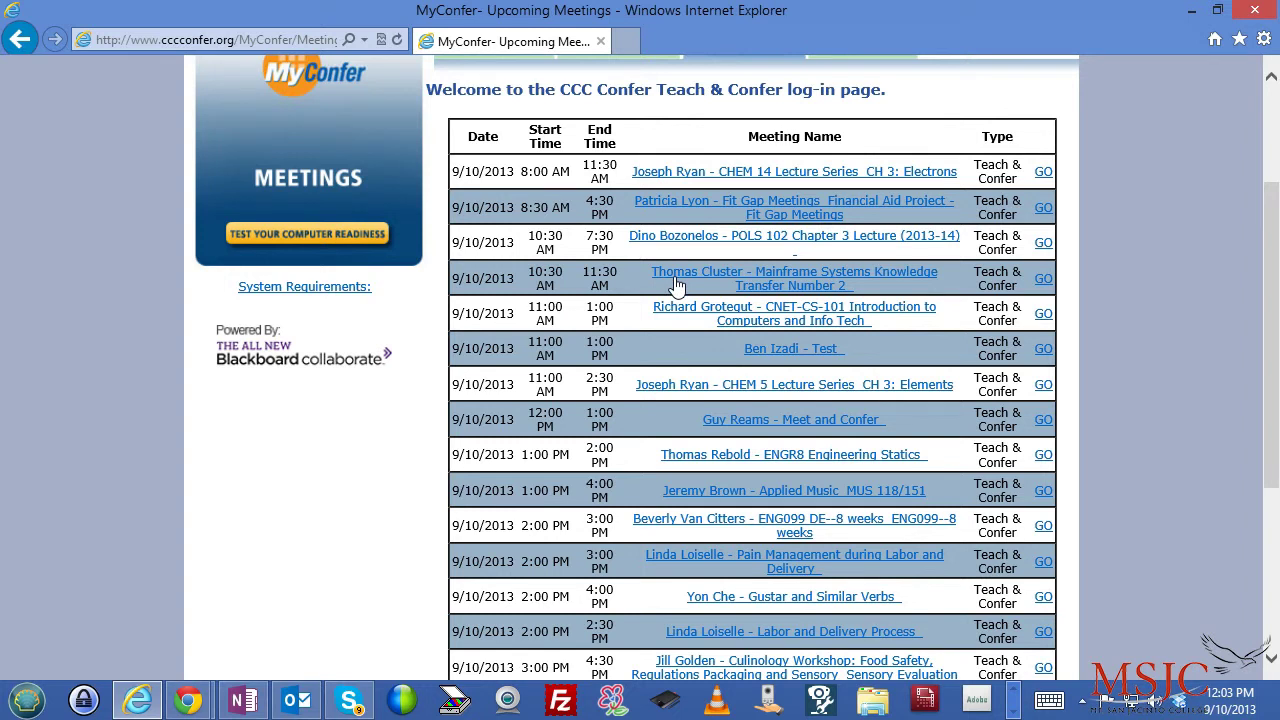
pyautogui.scroll(-5, 640, 330)
pyautogui.scroll(7, 560, 345)
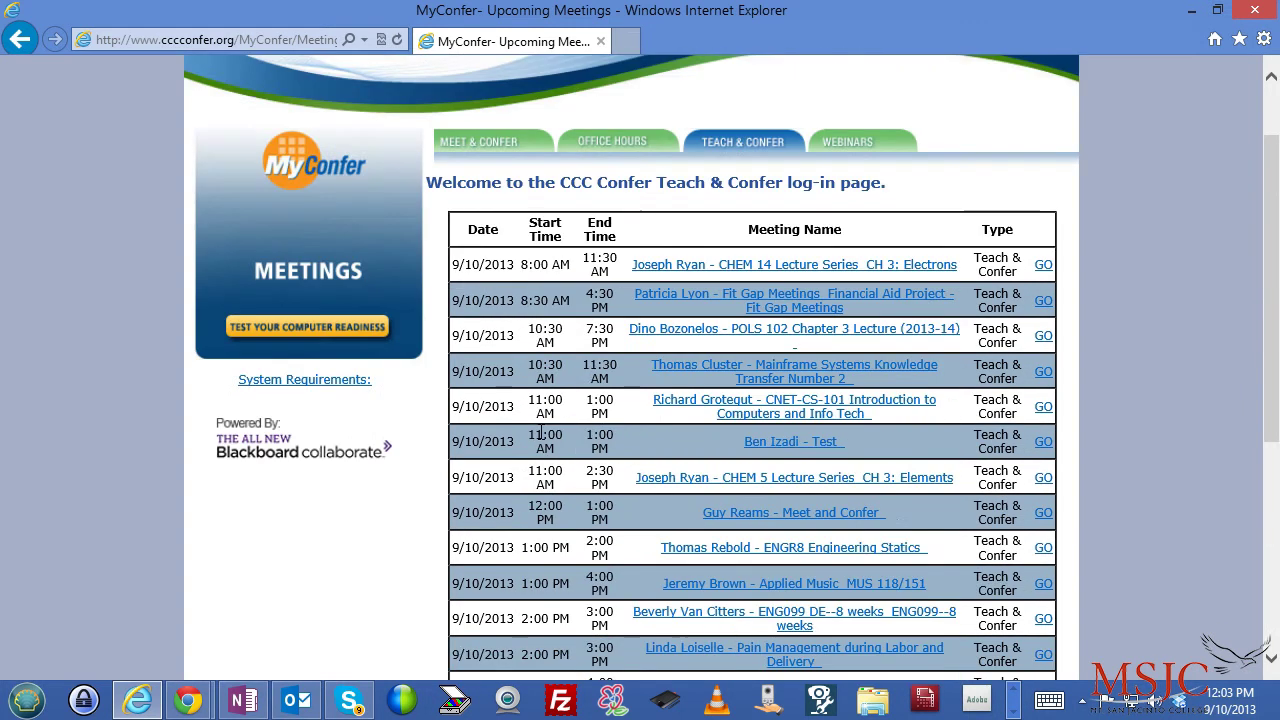
pyautogui.scroll(-6, 545, 340)
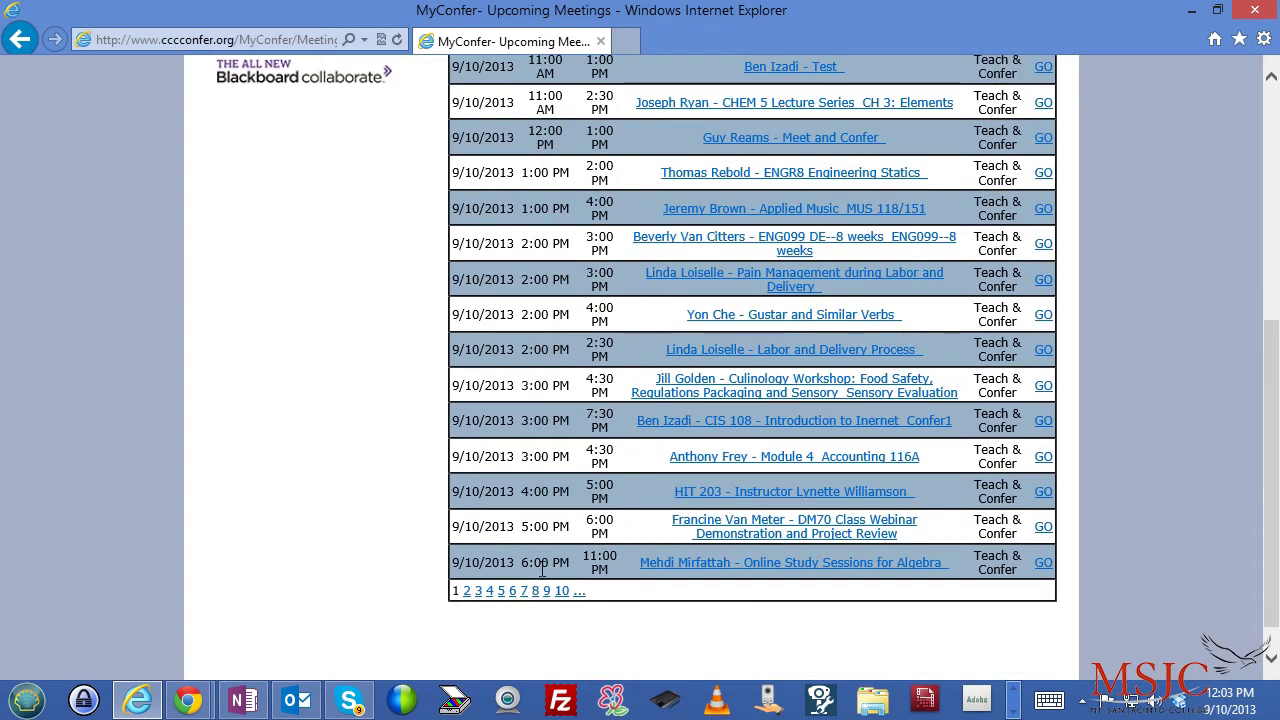
pyautogui.scroll(4, 549, 560)
pyautogui.scroll(3, 549, 560)
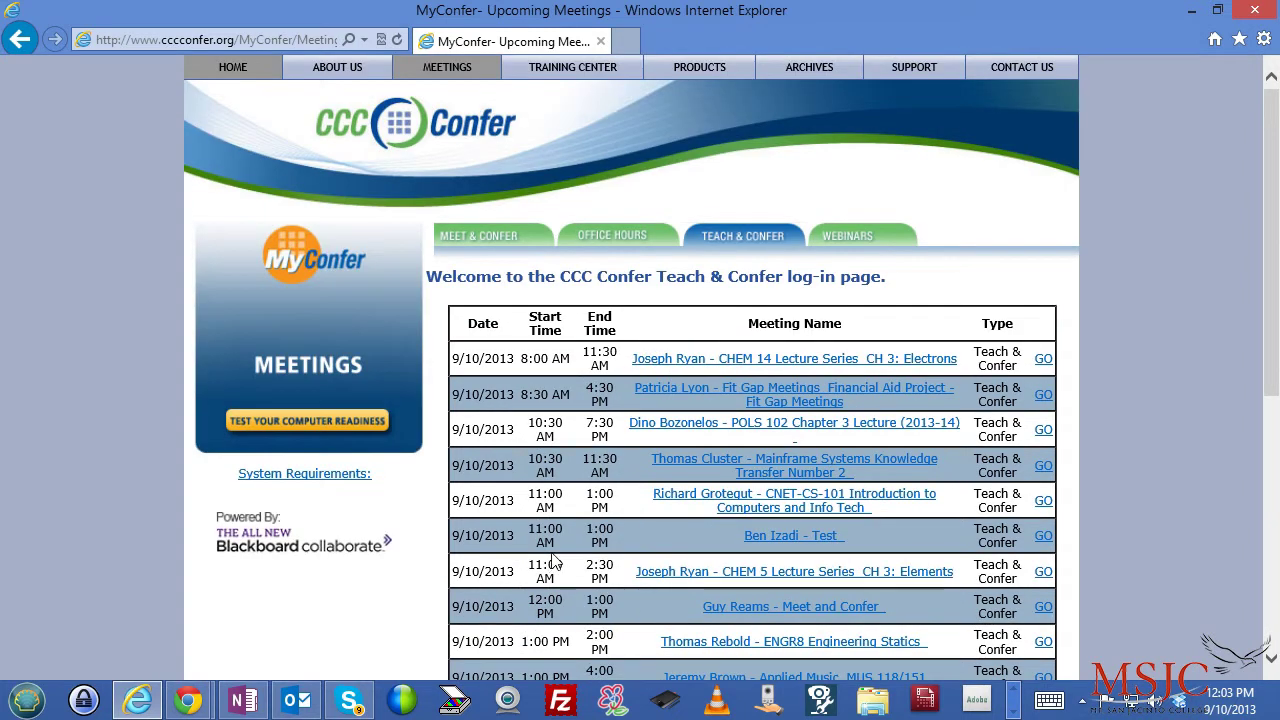
pyautogui.scroll(-1, 552, 553)
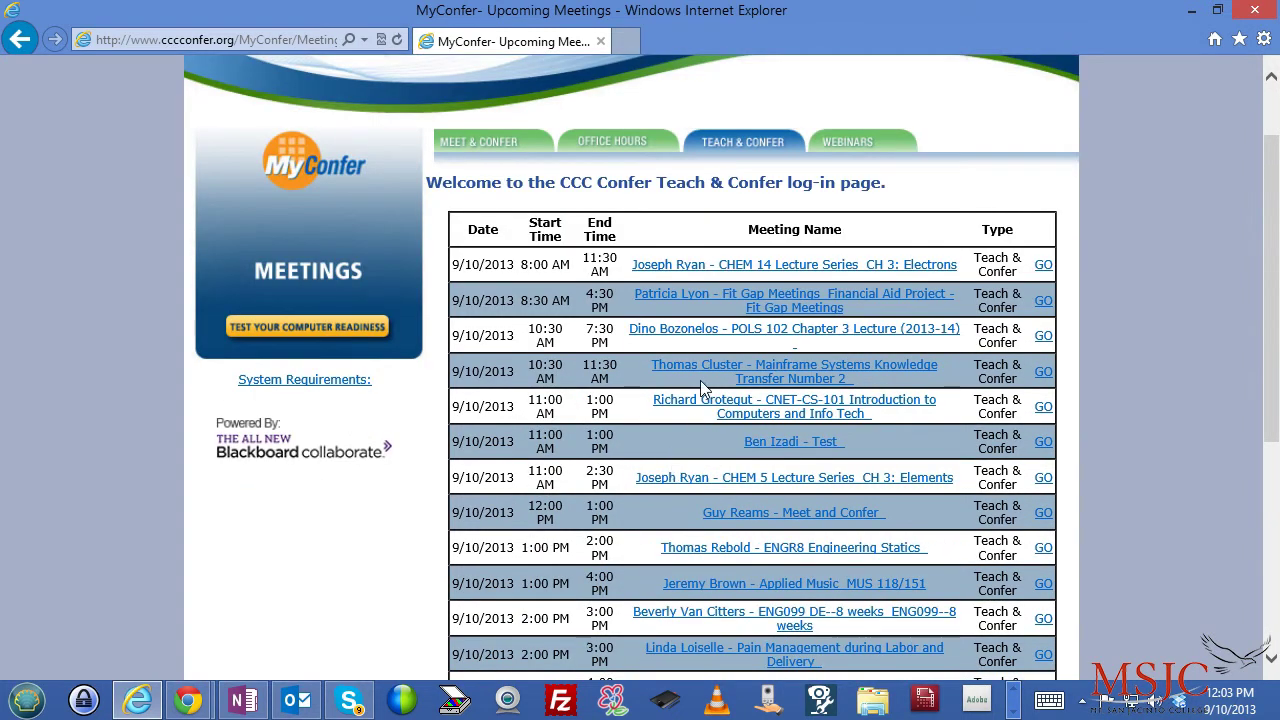
pyautogui.scroll(-1, 705, 380)
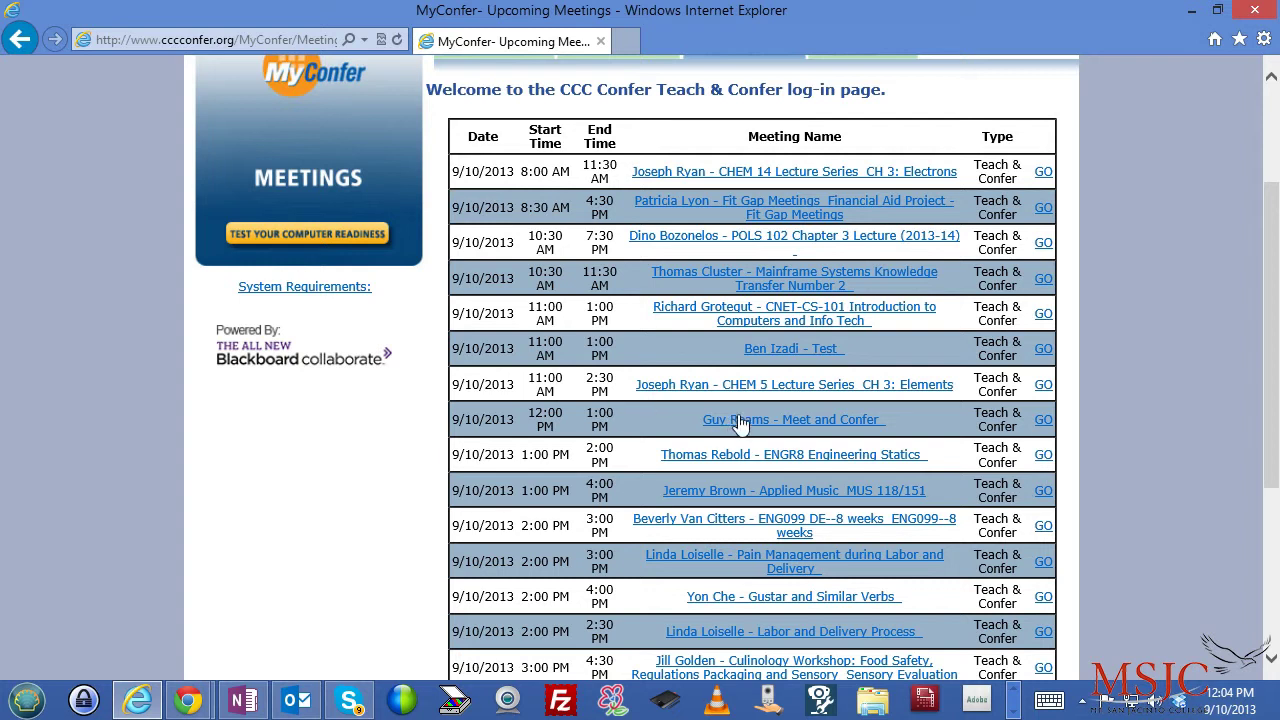
pyautogui.click(1043, 421)
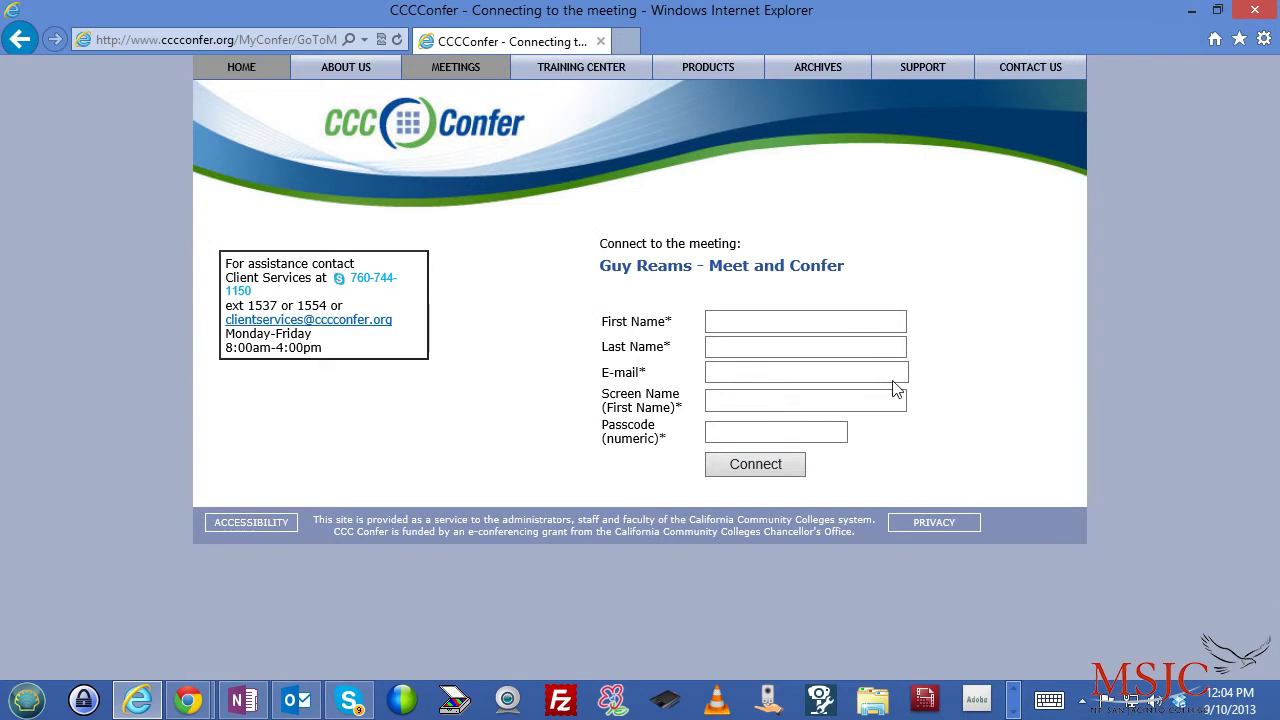
# - Enter the guest's first name, last name, e-mail address and screen name in the connect form
pyautogui.click(750, 319)
pyautogui.write('Test')
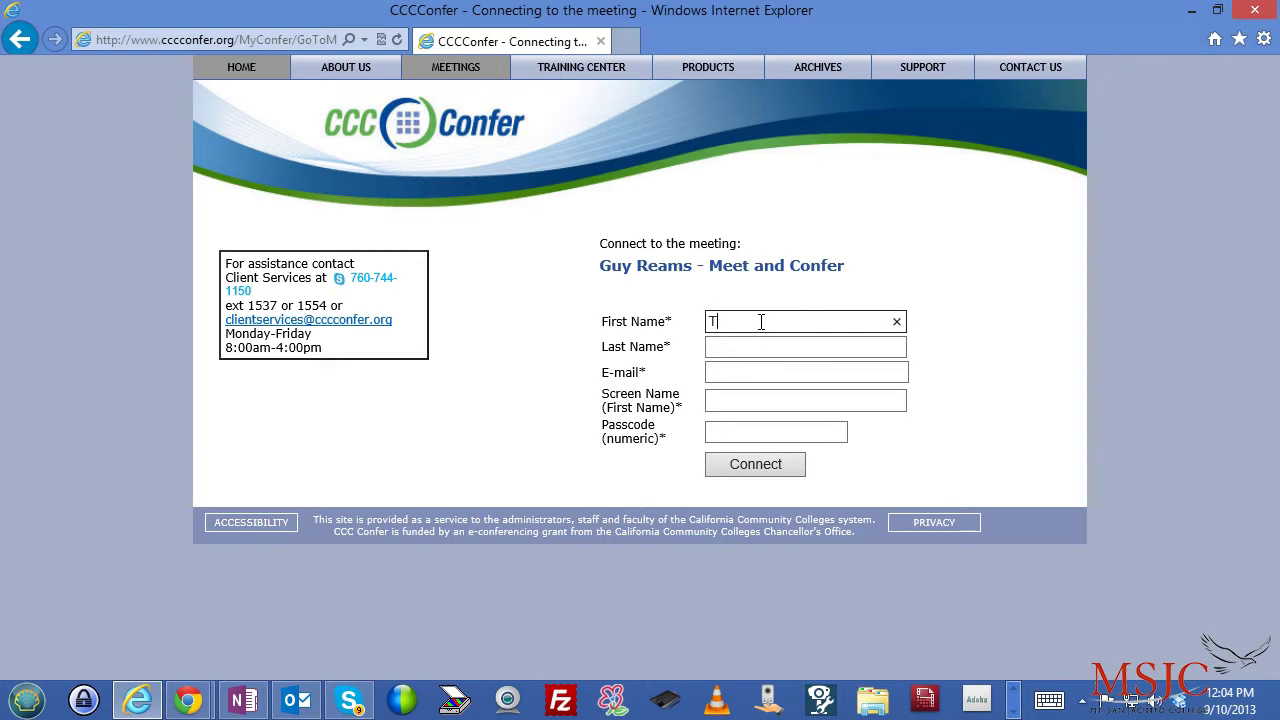
pyautogui.press('Tab')
pyautogui.write('T')
pyautogui.write('tudent')
pyautogui.press('Tab')
pyautogui.press('Tab')
pyautogui.write('Test')
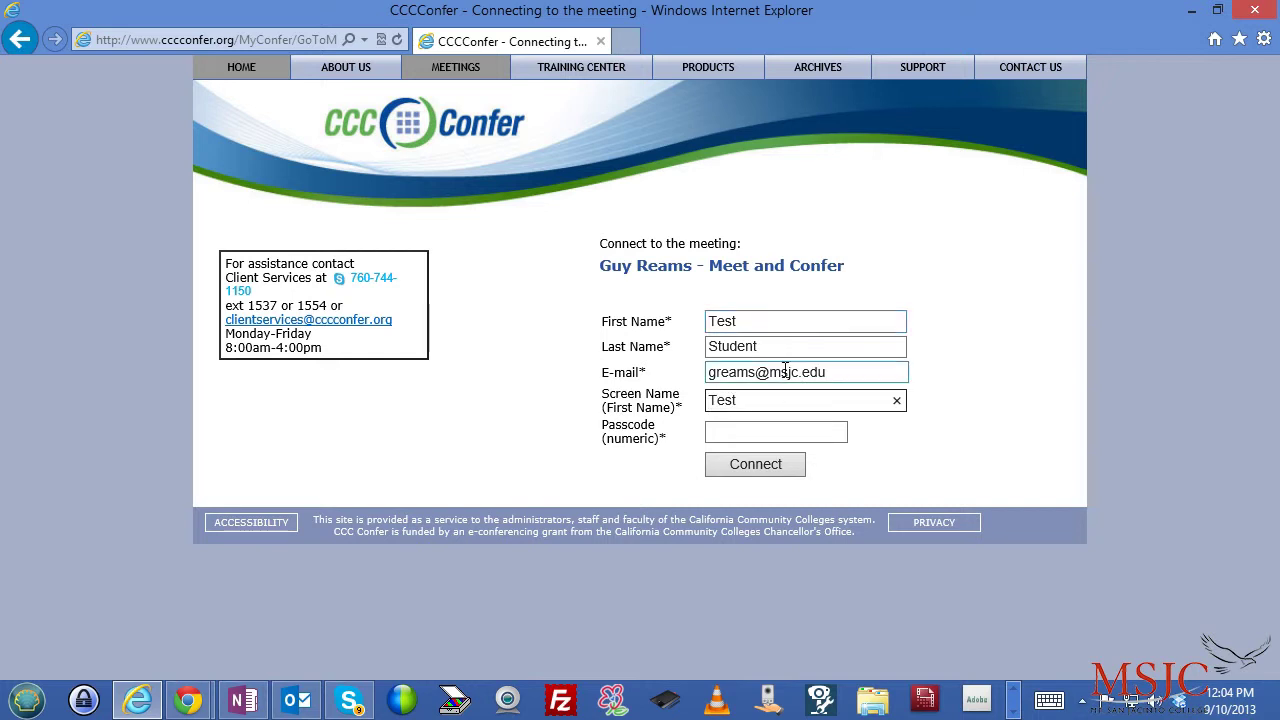
# - Enter the numeric meeting passcode and connect to the session
pyautogui.click(781, 433)
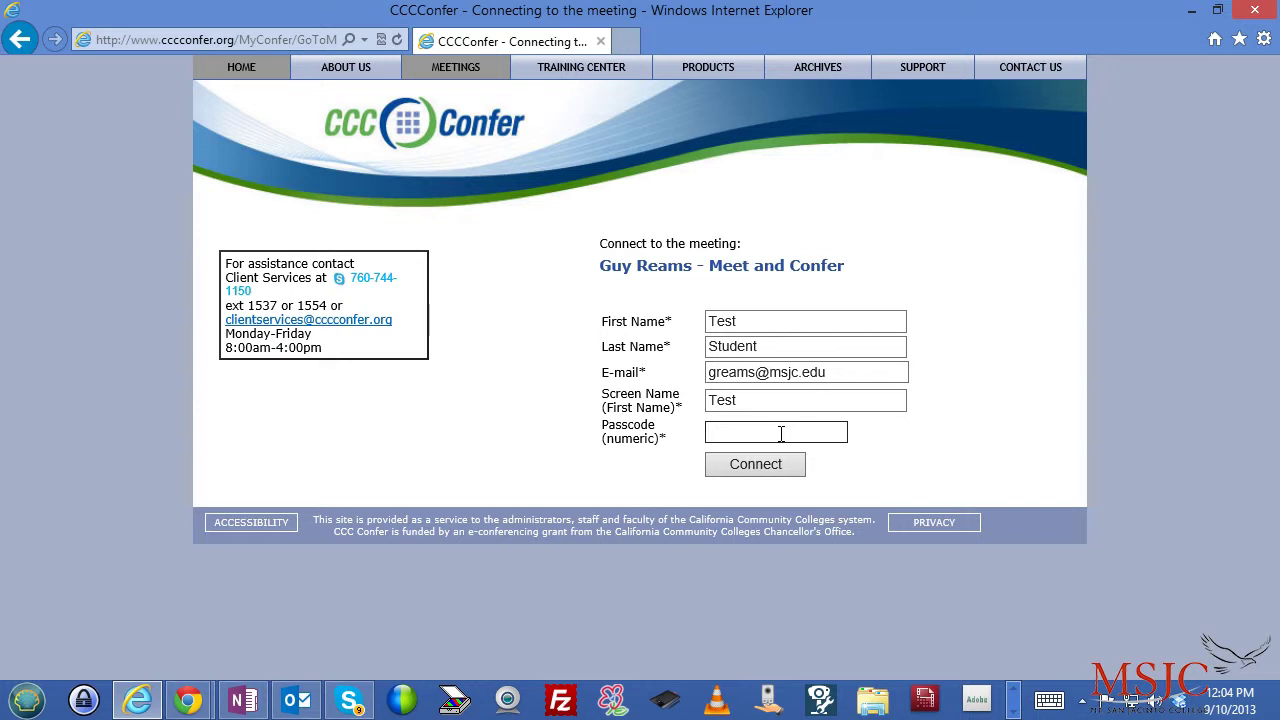
pyautogui.click(776, 468)
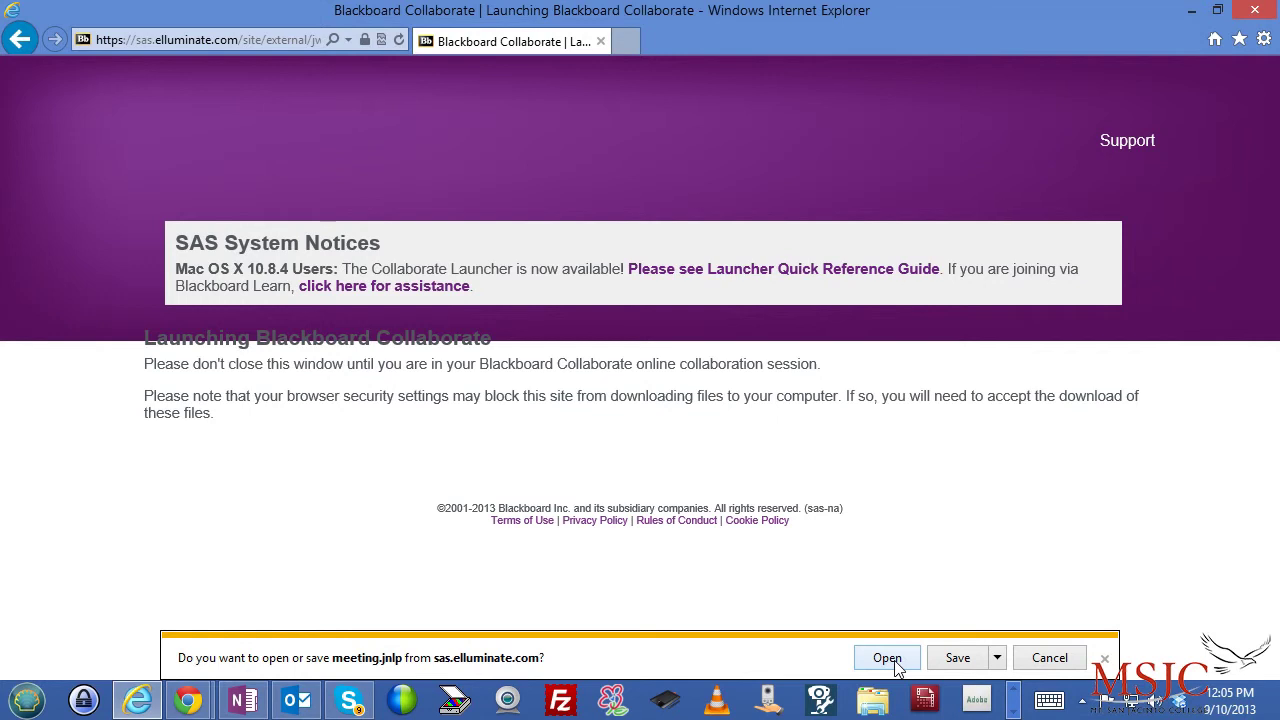
# - Open meeting.jnlp, allow Blackboard Collaborate to run, and maximize the session window
pyautogui.click(887, 658)
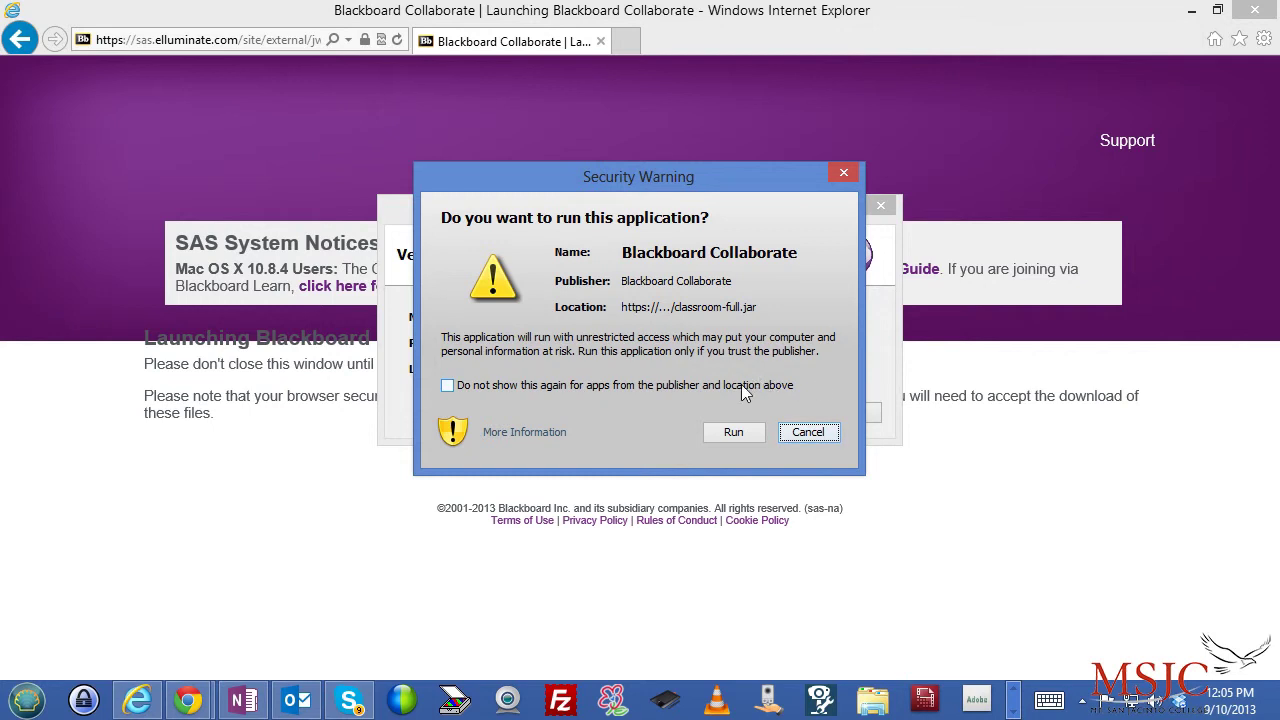
pyautogui.click(741, 431)
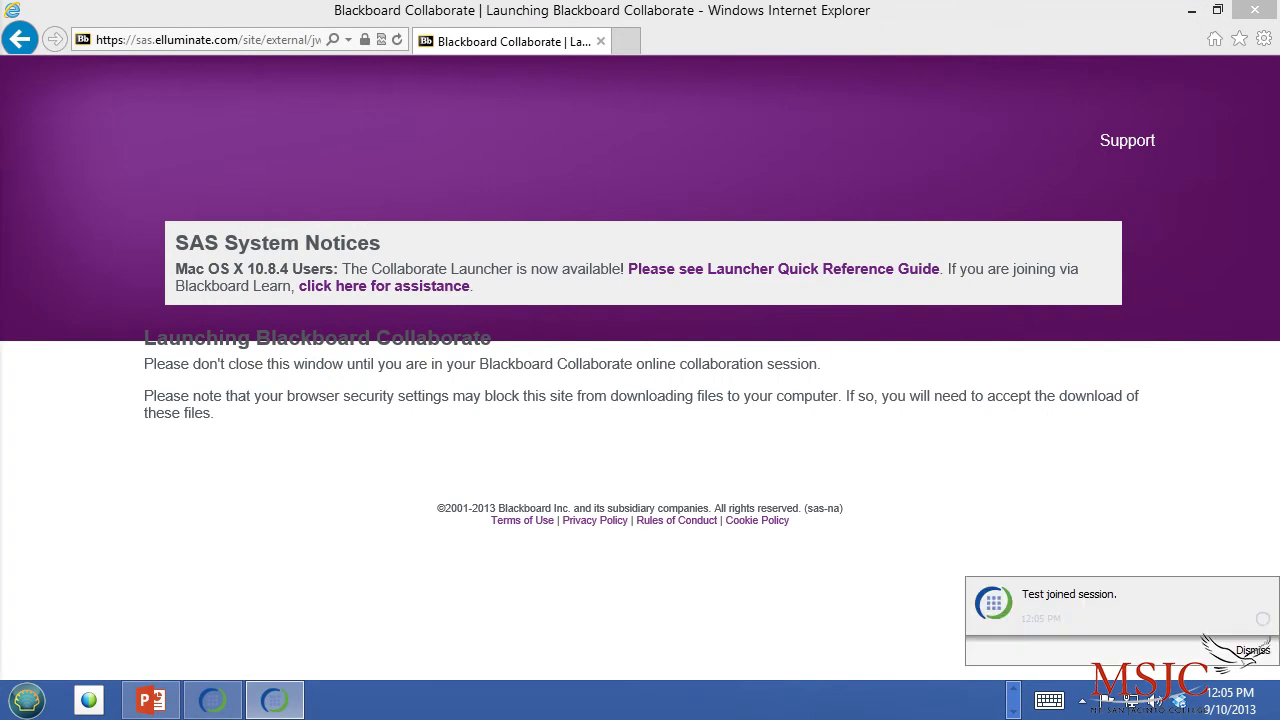
pyautogui.moveTo(0, 14); pyautogui.dragTo(558, 50)
pyautogui.moveTo(1216, 41); pyautogui.dragTo(1061, 66)
pyautogui.moveTo(1208, 70); pyautogui.dragTo(1048, 84)
pyautogui.click(1175, 84)
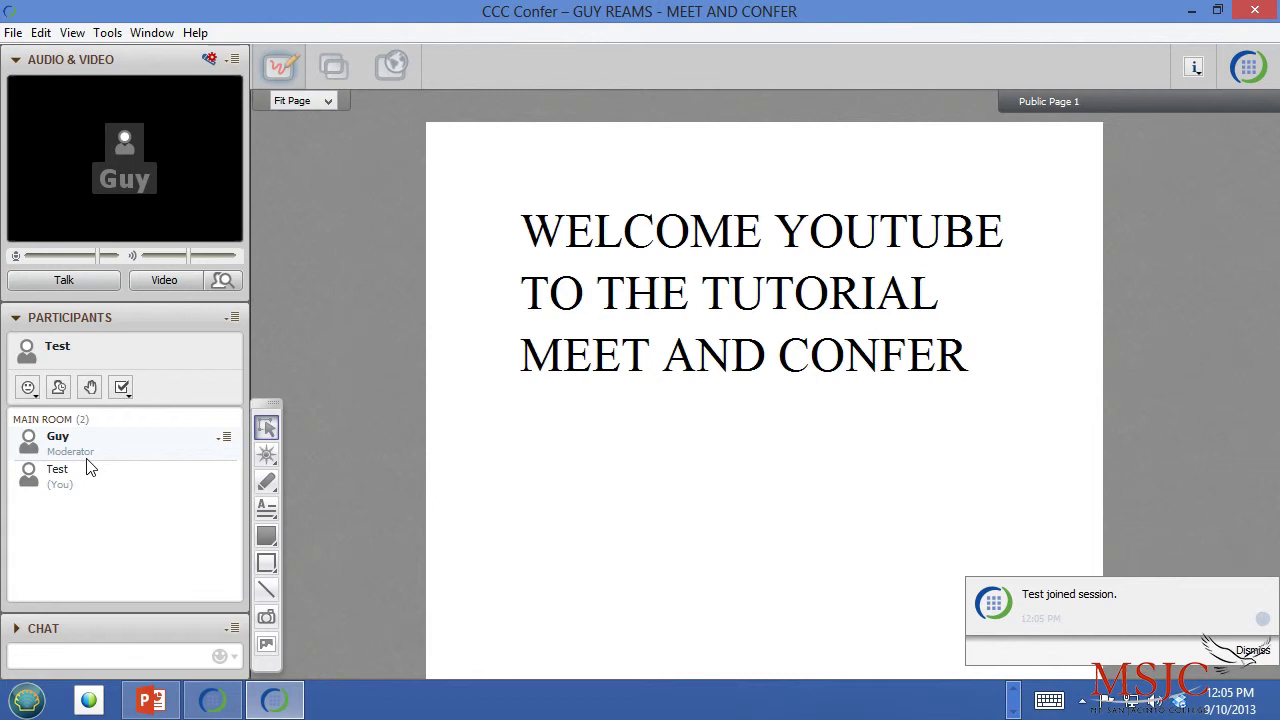
# - Select your own name in the Participants list
pyautogui.click(81, 490)
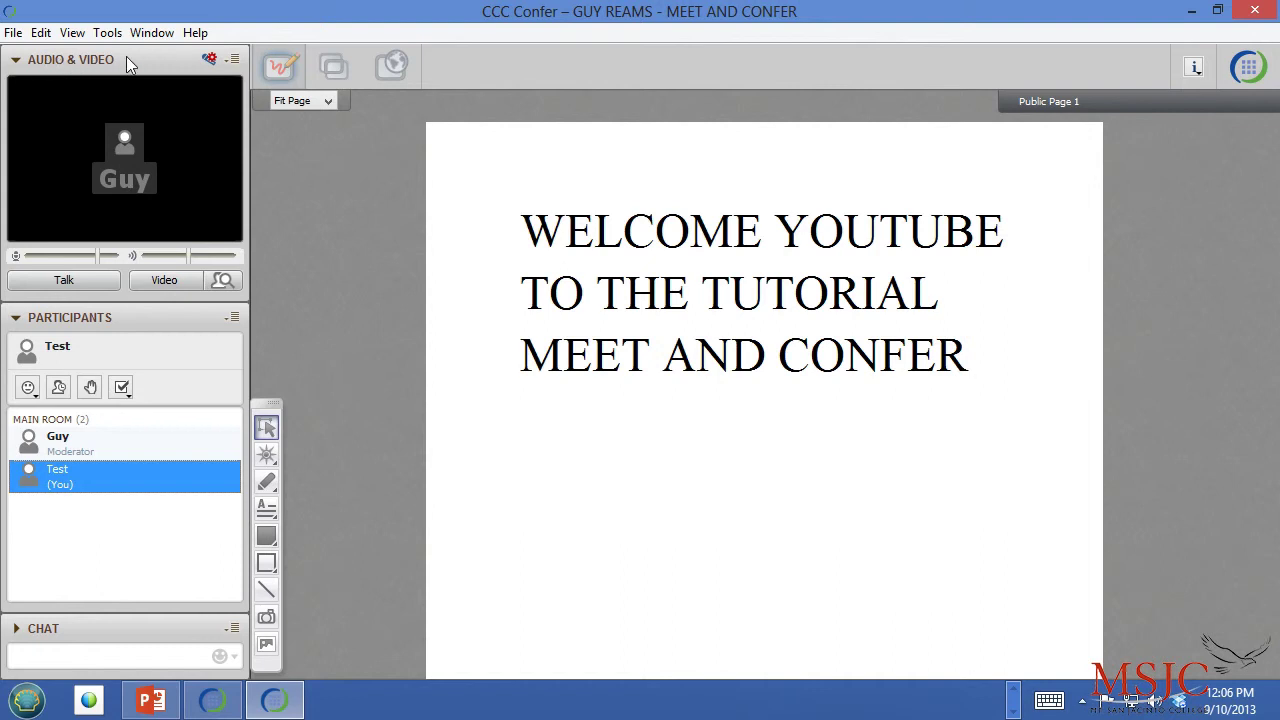
# - In Audio & Video Camera Settings, pick Integrated Webcam (WDM), confirm, and start your video
pyautogui.click(233, 60)
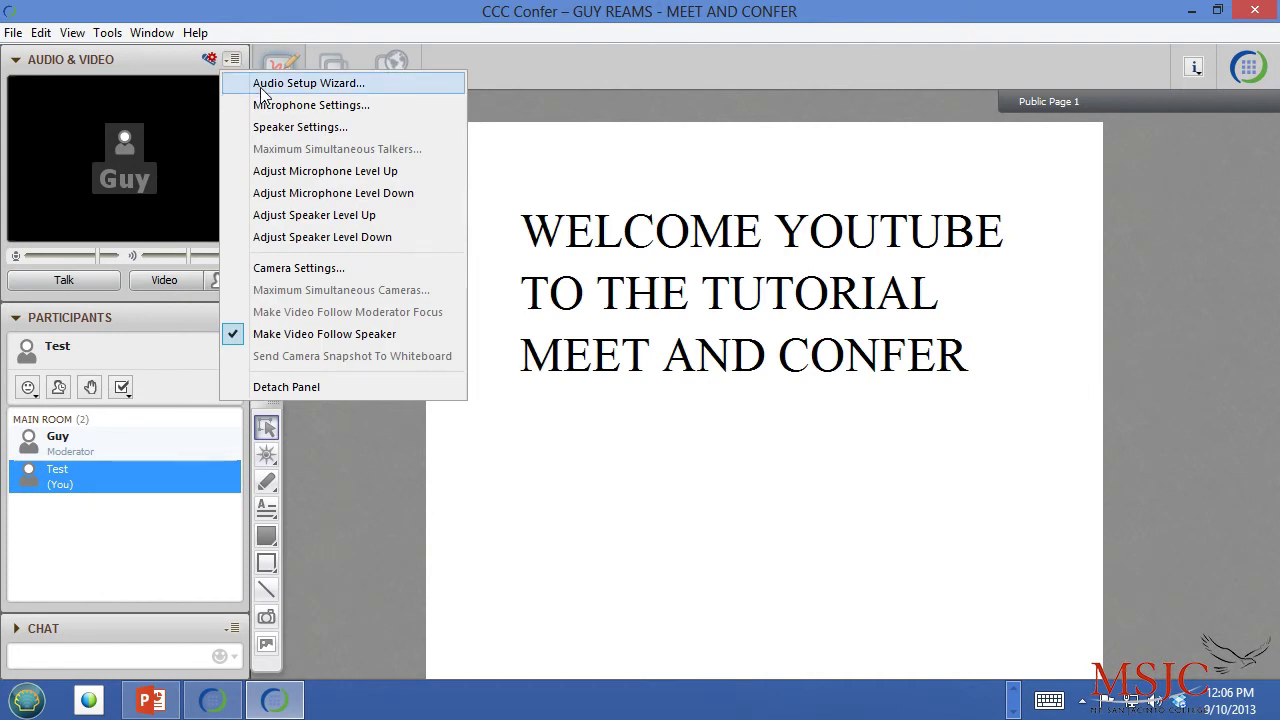
pyautogui.click(278, 272)
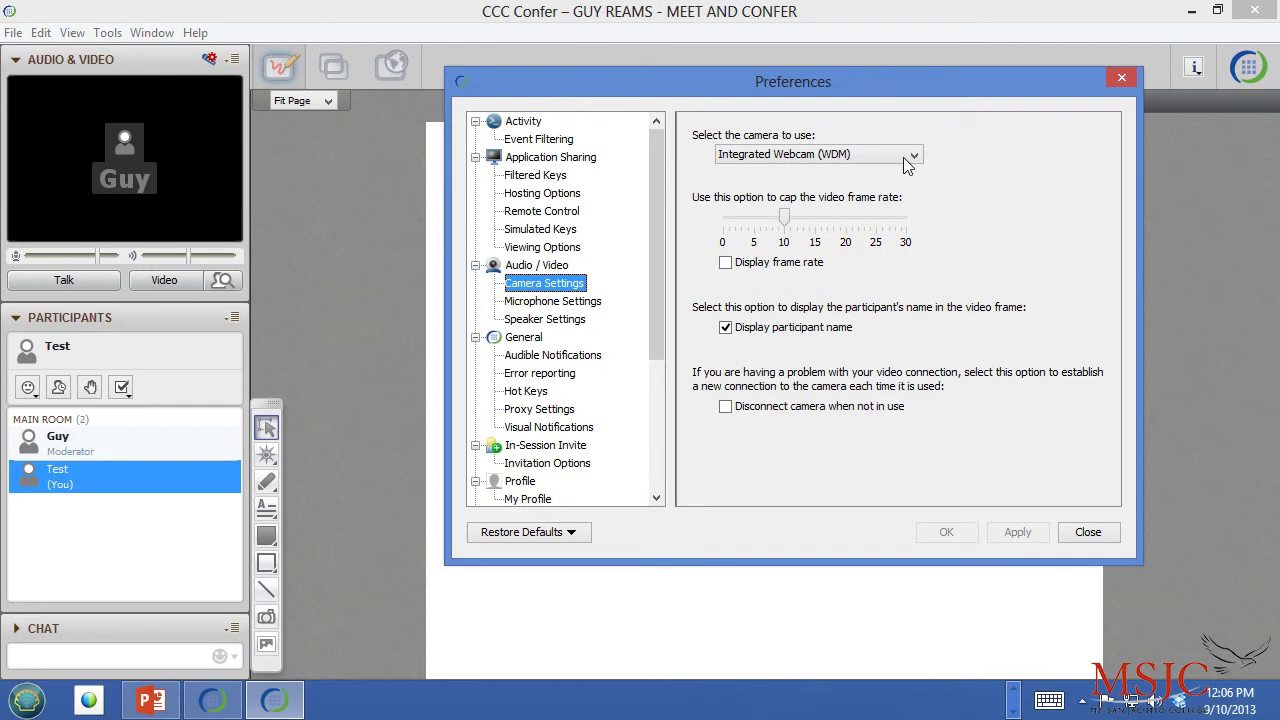
pyautogui.click(910, 152)
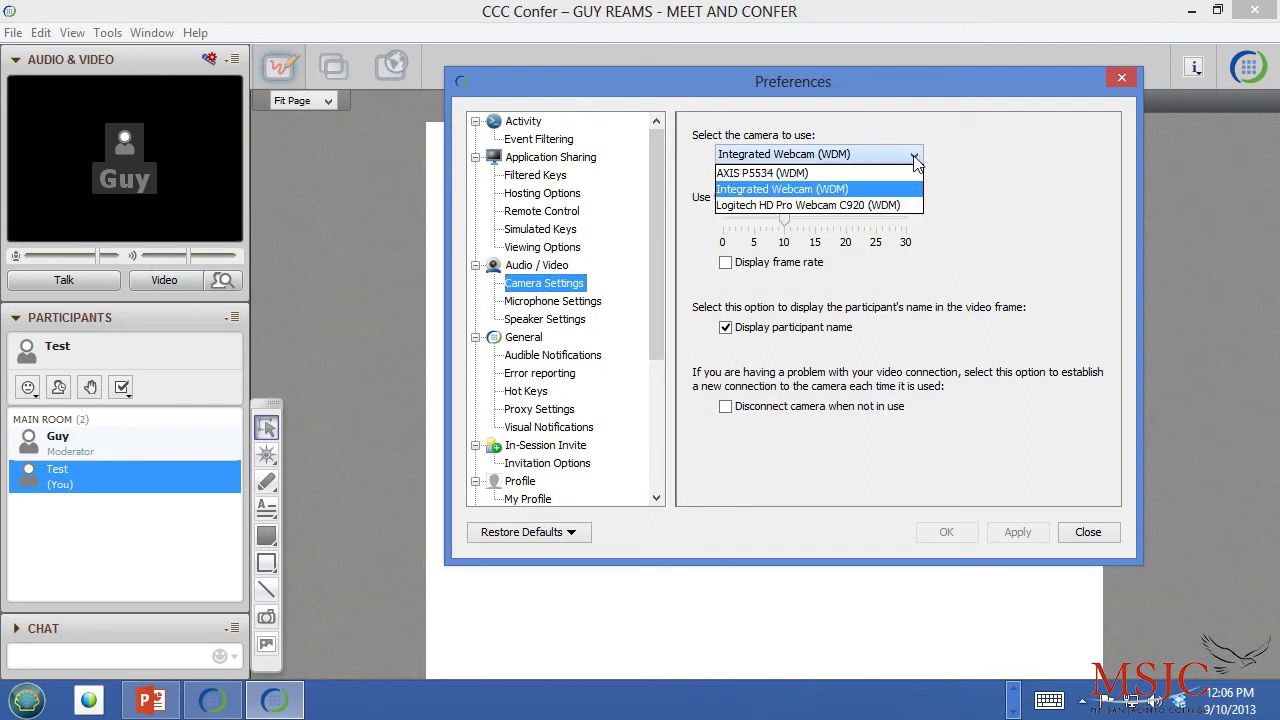
pyautogui.click(760, 189)
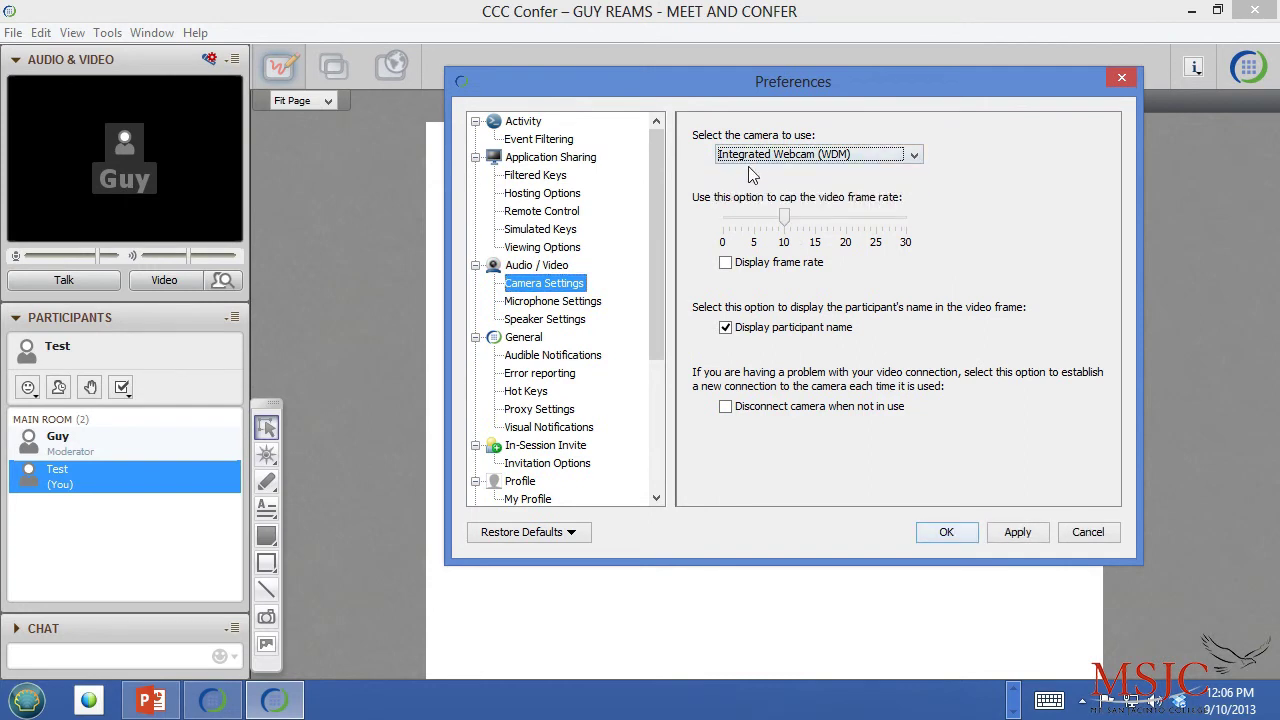
pyautogui.click(958, 537)
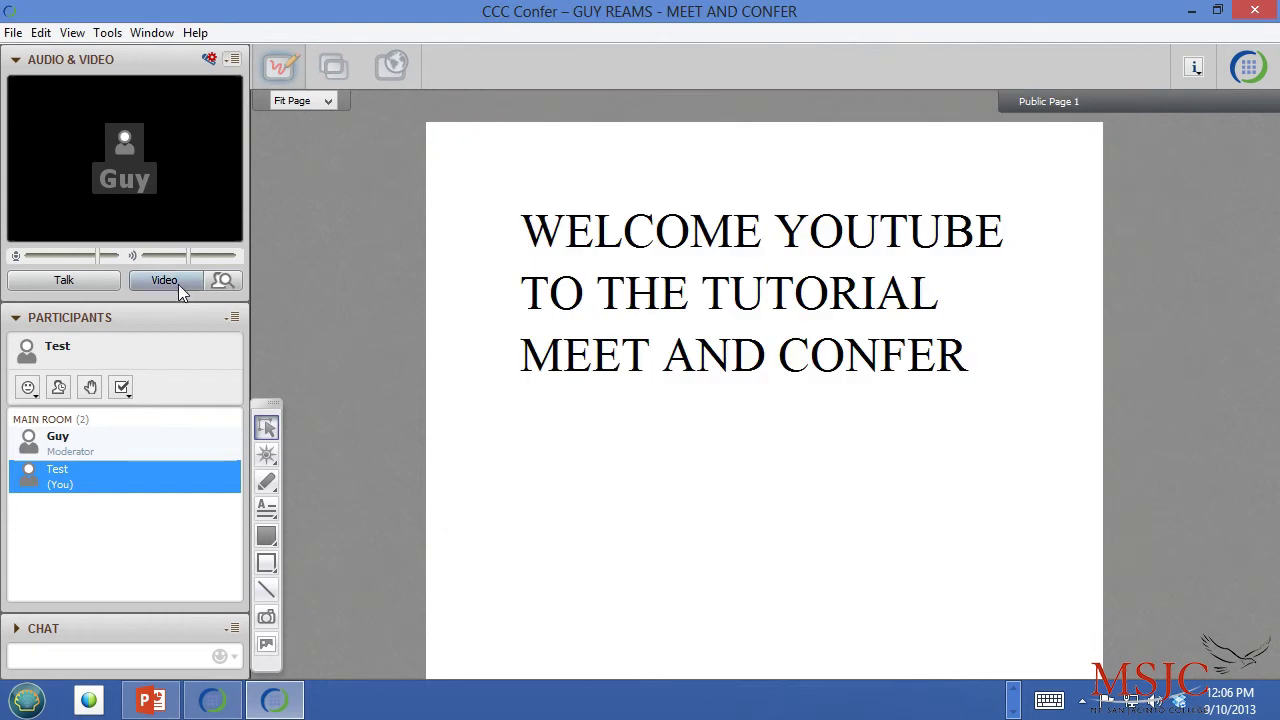
pyautogui.click(166, 282)
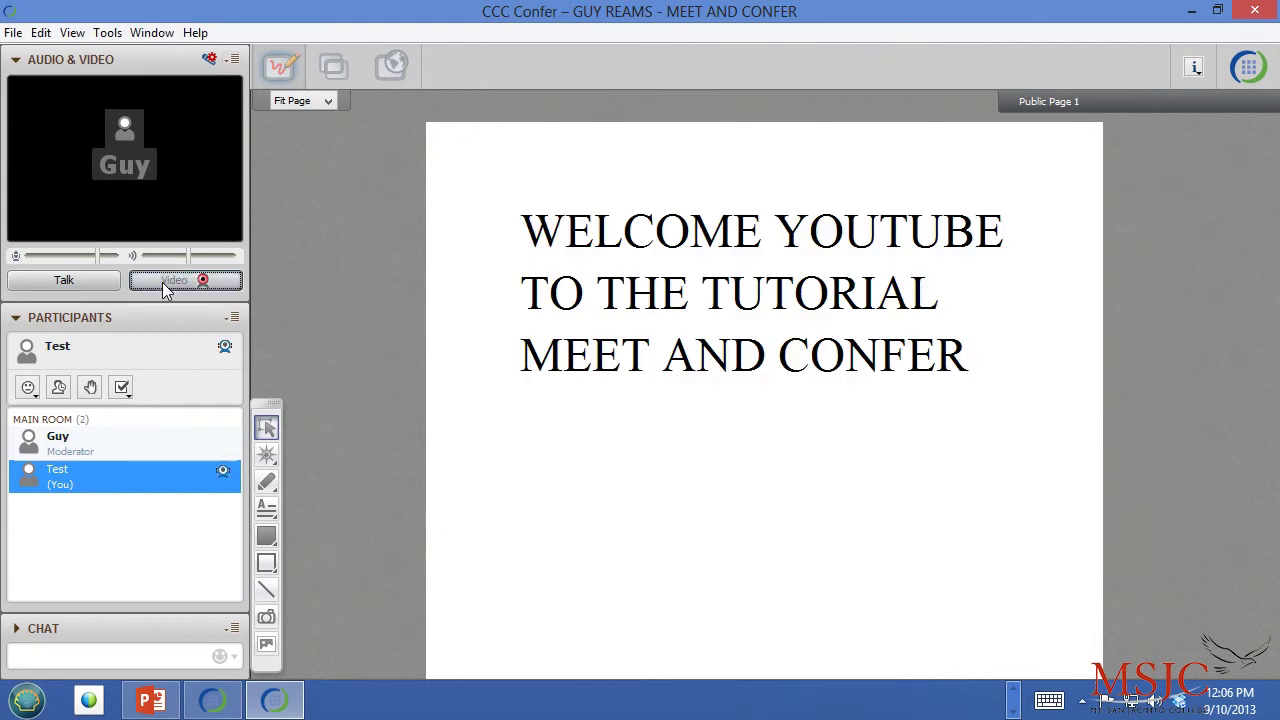